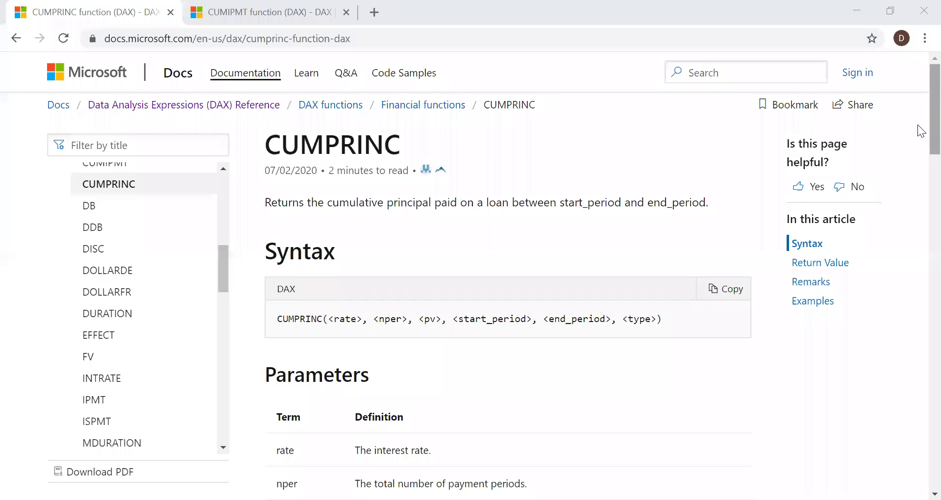
Step: Read the CUMPRINC function page, covering its syntax, parameters, return value, remarks and Example 1
scroll(474, 174, down, 4)
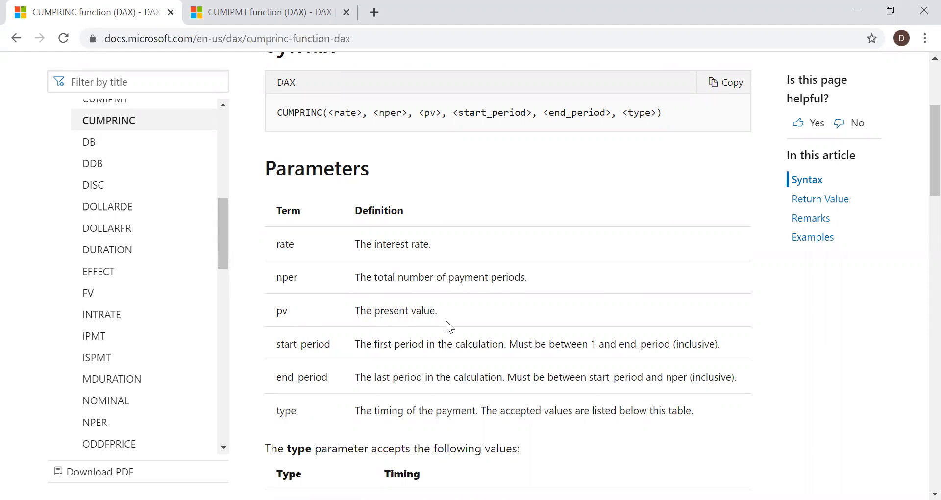
scroll(292, 303, down, 2)
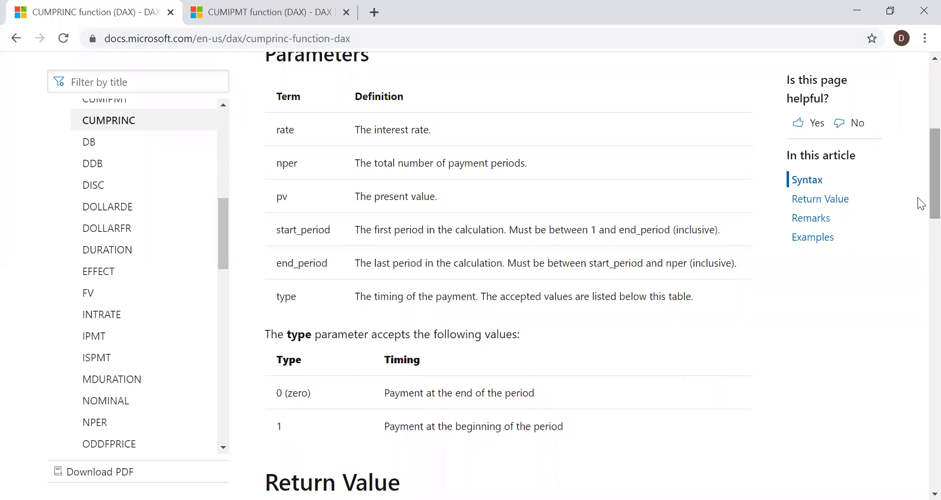
scroll(920, 203, down, 3)
scroll(921, 234, down, 3)
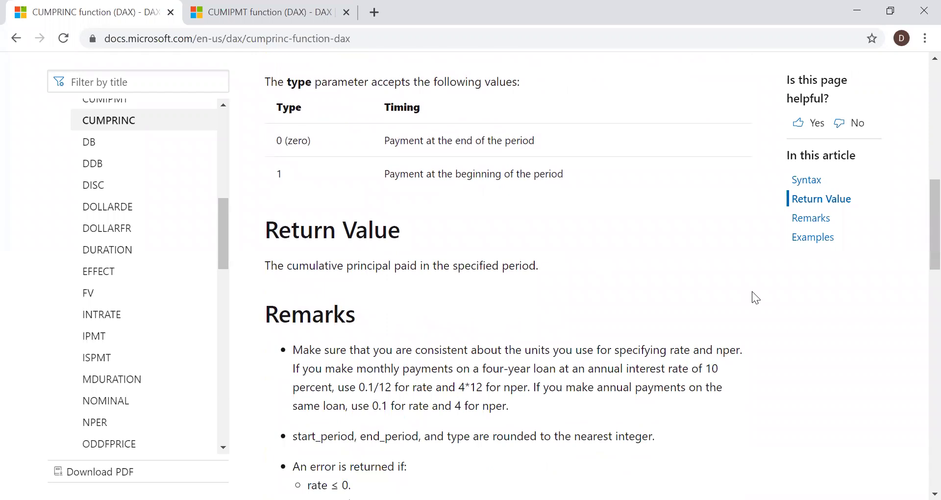
scroll(921, 267, down, 3)
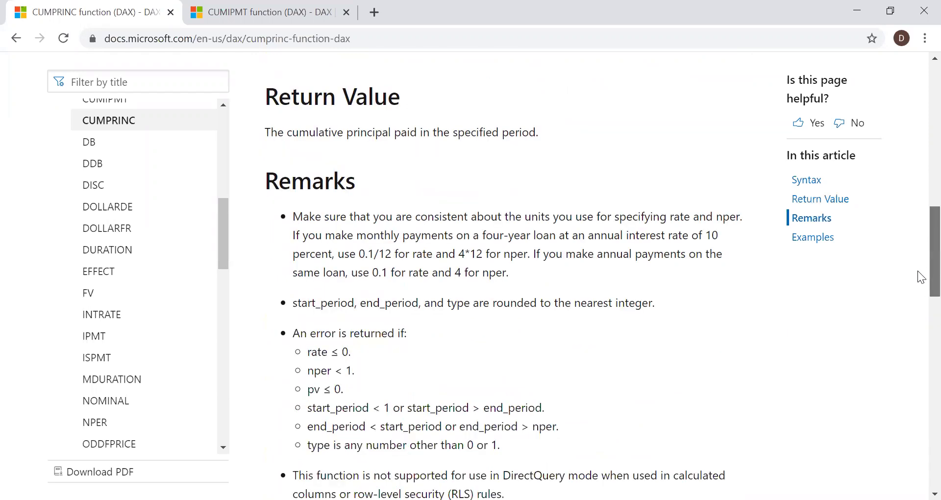
scroll(920, 300, down, 6)
scroll(921, 342, down, 5)
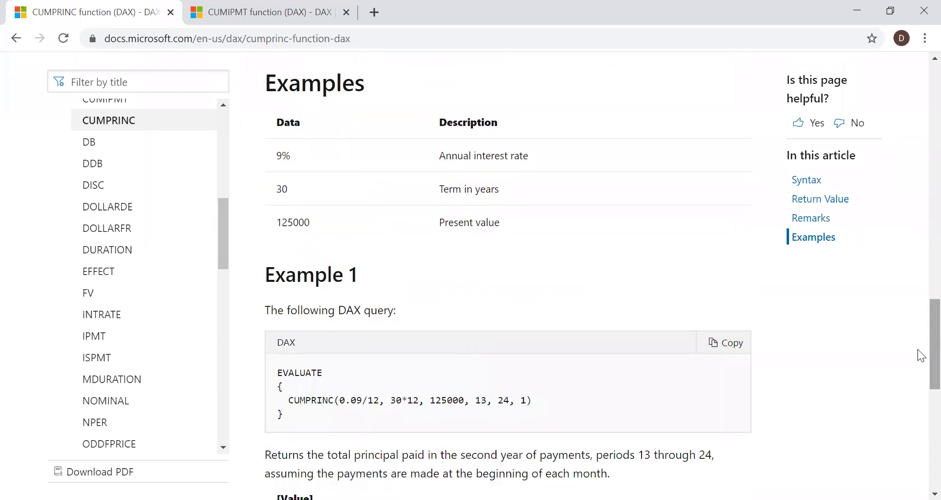
scroll(918, 382, down, 4)
scroll(918, 124, up, 20)
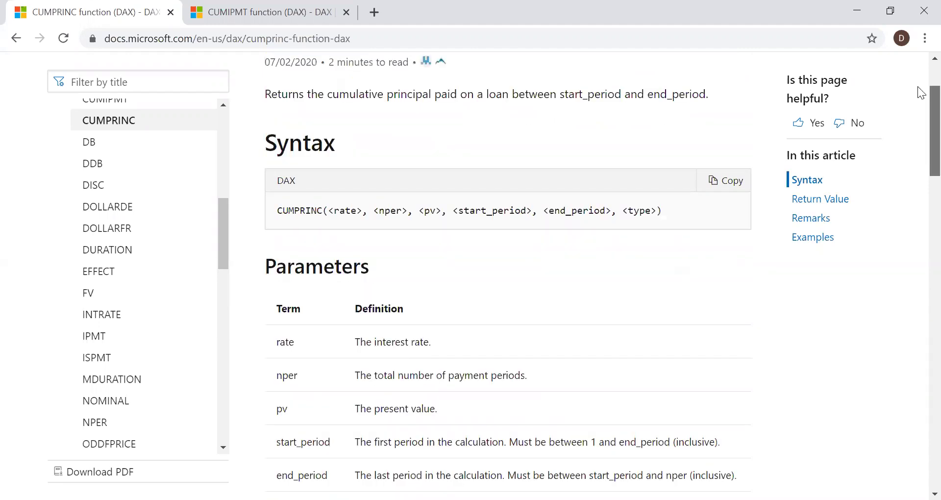
Step: Open the CUMIPMT function page and read its syntax, parameters, return value and remarks
click(259, 7)
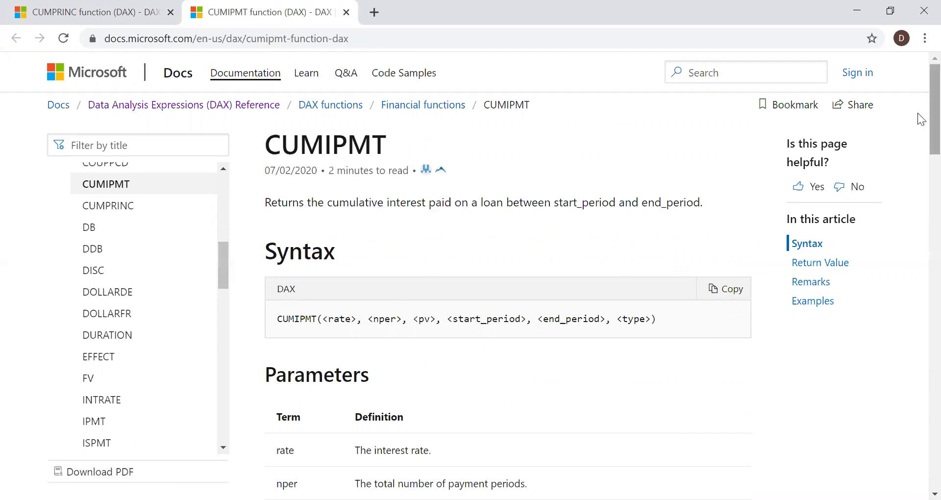
scroll(918, 118, down, 2)
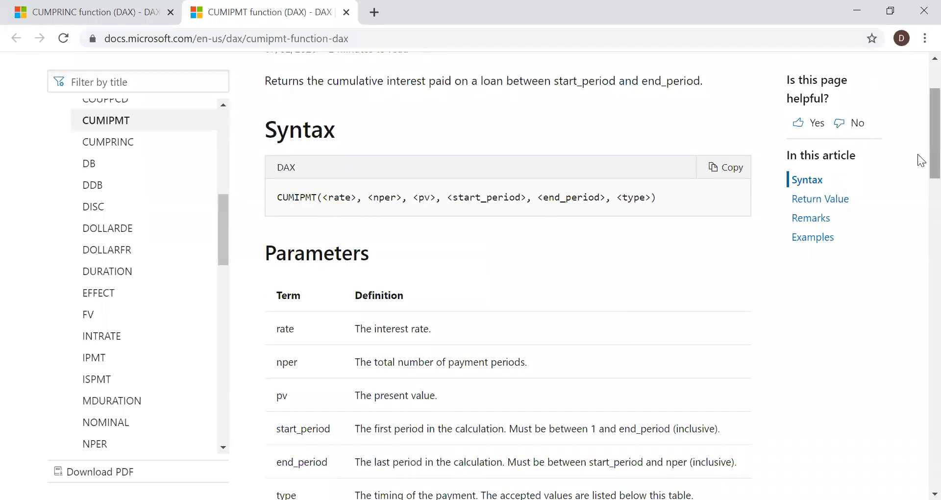
scroll(284, 256, down, 2)
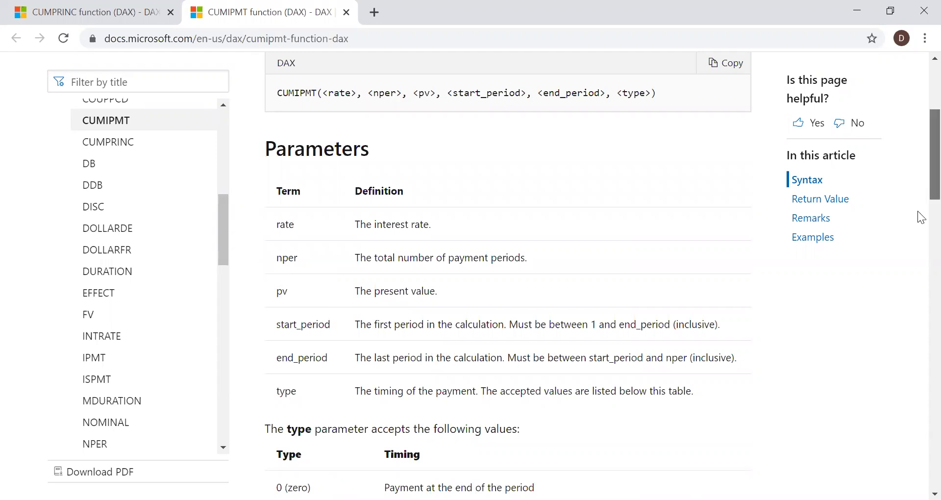
scroll(309, 256, down, 3)
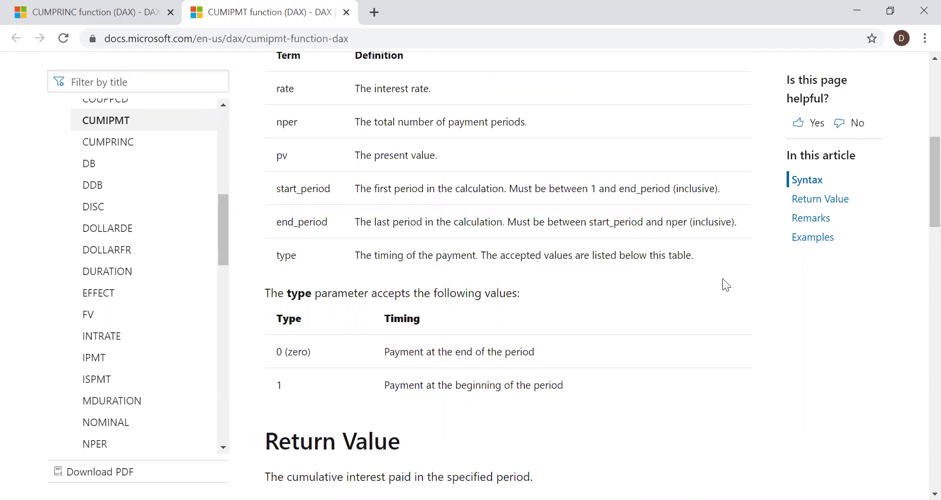
scroll(902, 117, up, 5)
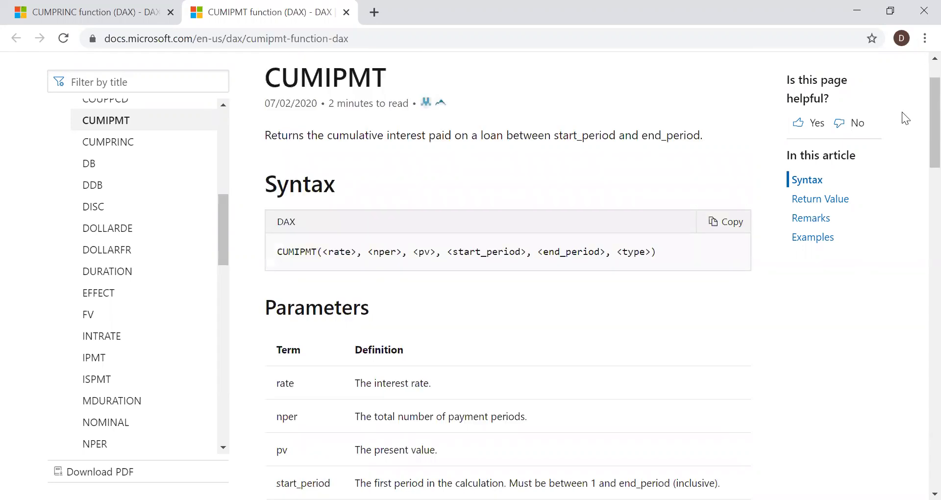
key(ctrl+a)
click(918, 105)
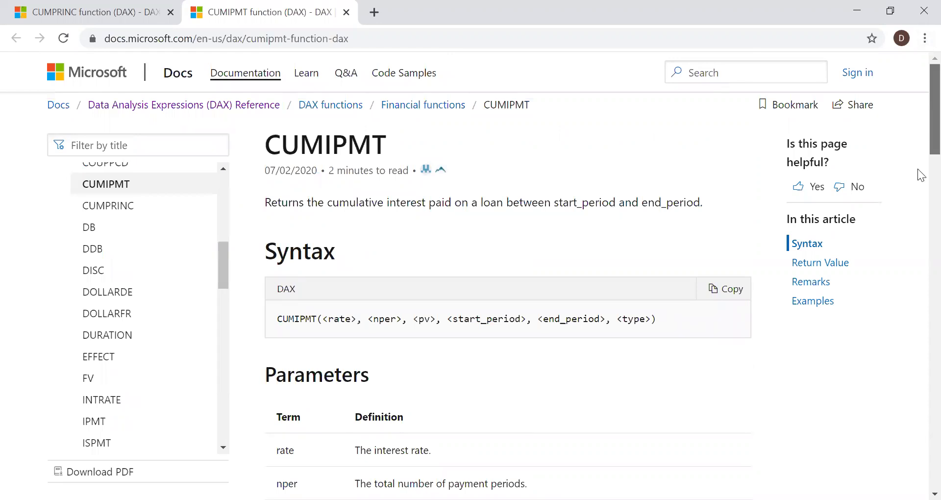
scroll(920, 177, down, 5)
scroll(920, 177, down, 5)
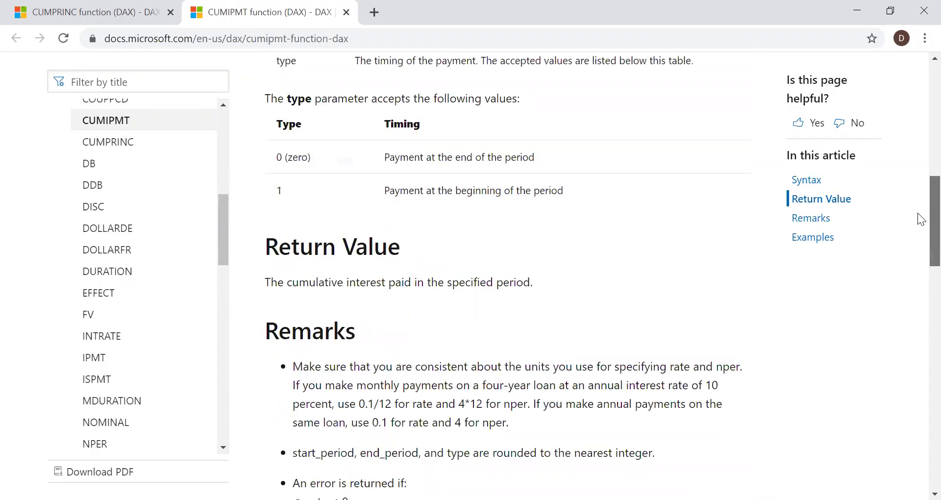
scroll(919, 247, down, 3)
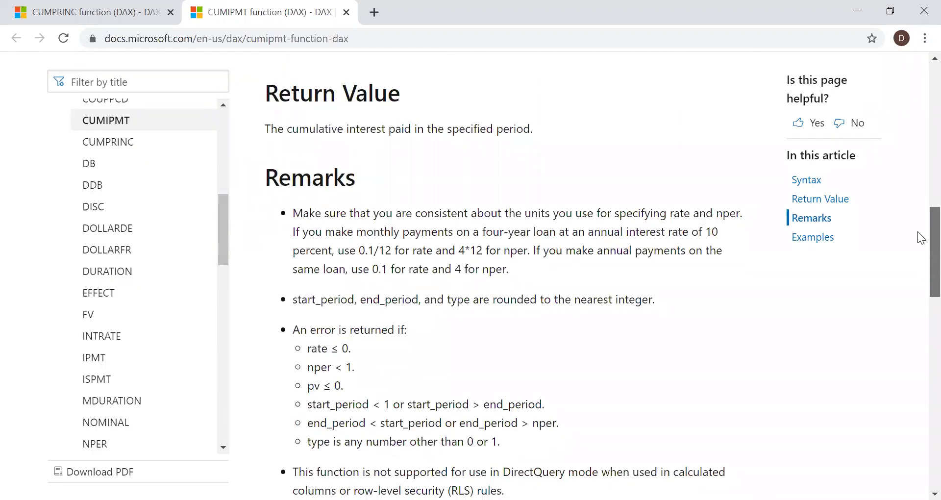
drag(917, 242, 918, 77)
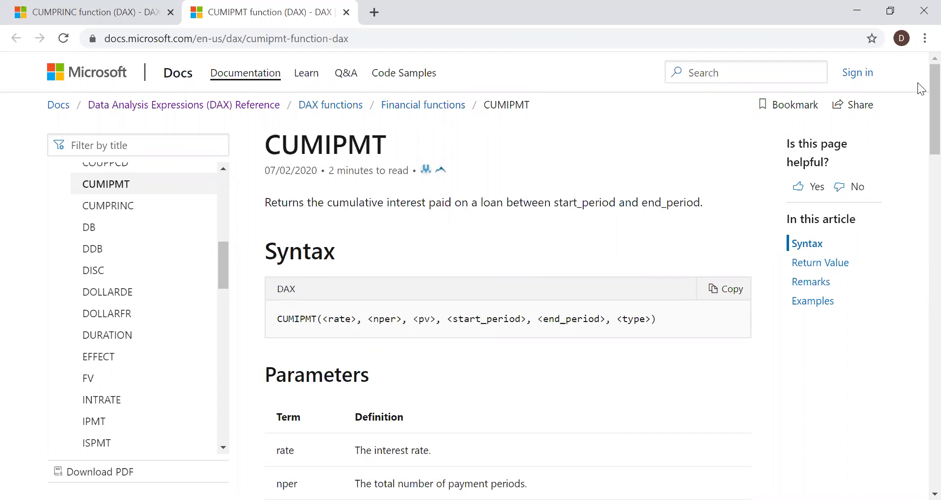
Step: Switch to the Excel loan workbook and review the PMT, IPMT and PPMT headings and the loan inputs in A2:D2
key(alt+Tab)
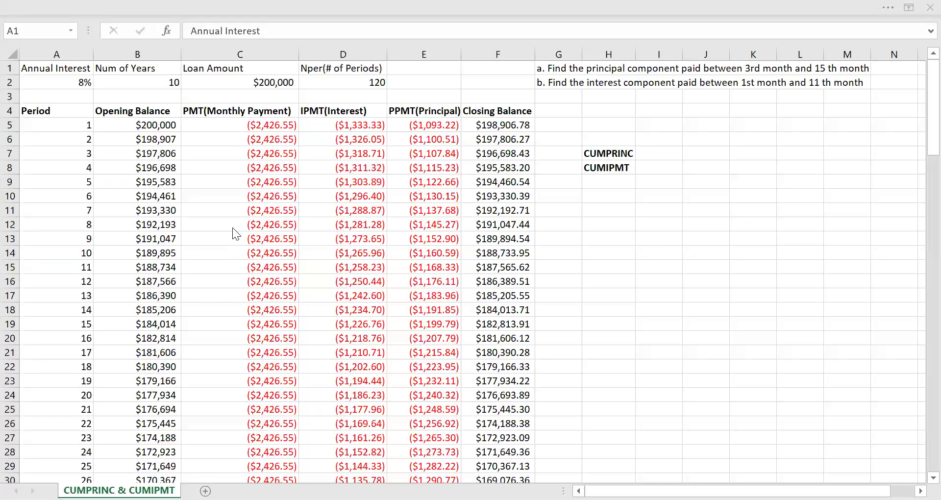
click(228, 114)
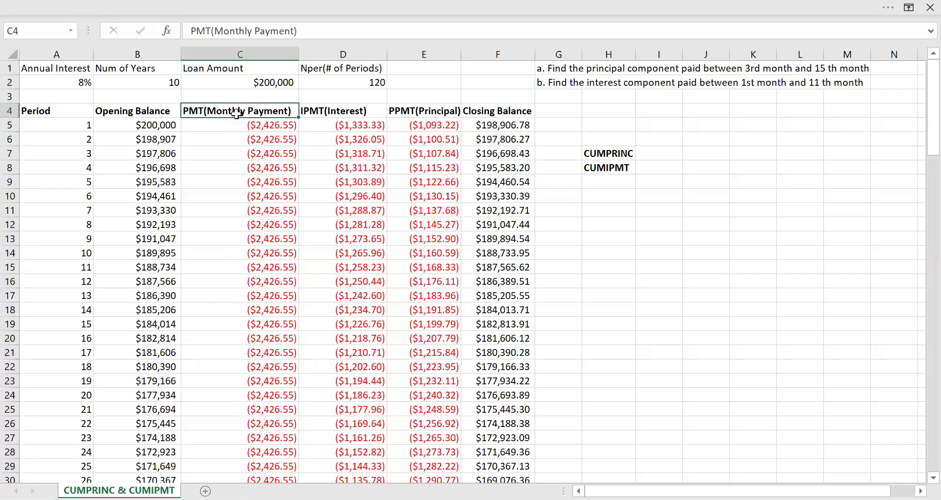
click(332, 112)
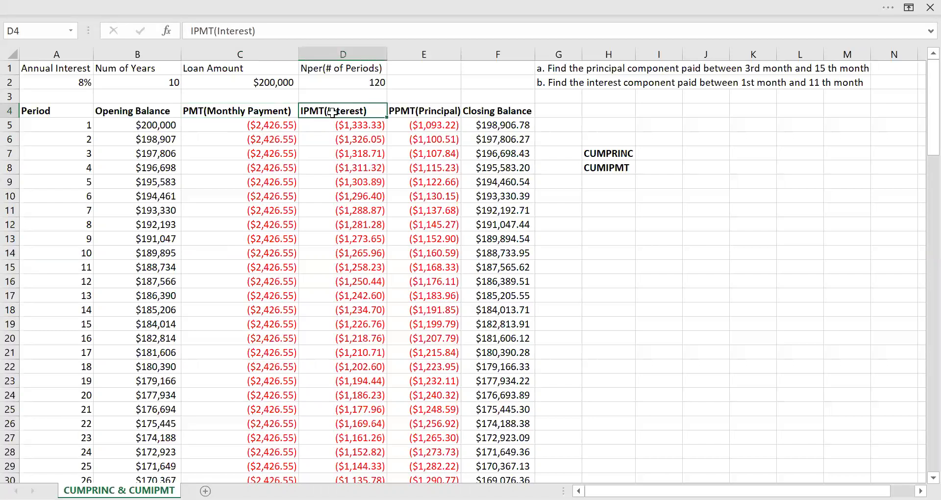
click(424, 109)
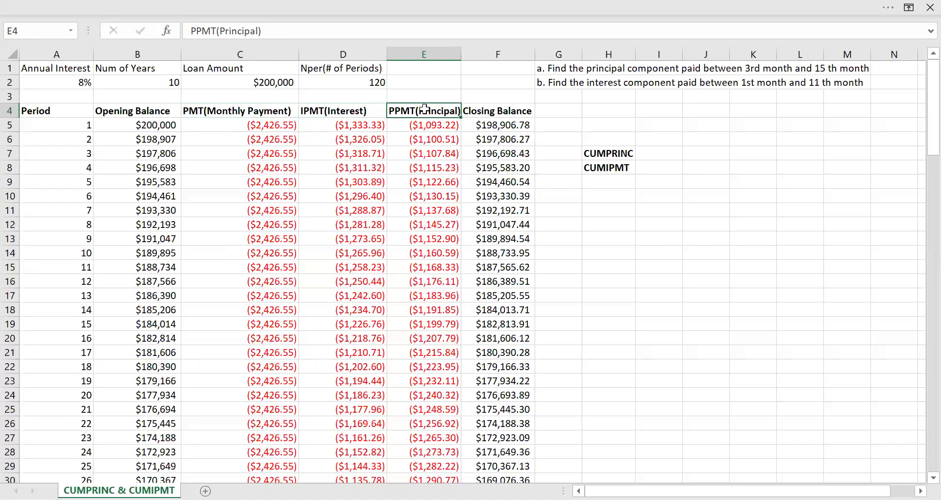
click(44, 71)
drag(48, 69, 352, 79)
click(33, 81)
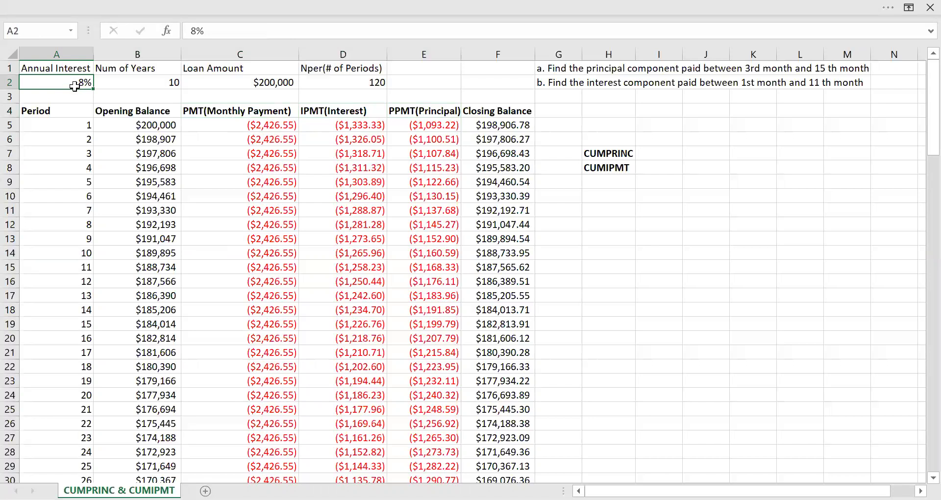
click(131, 80)
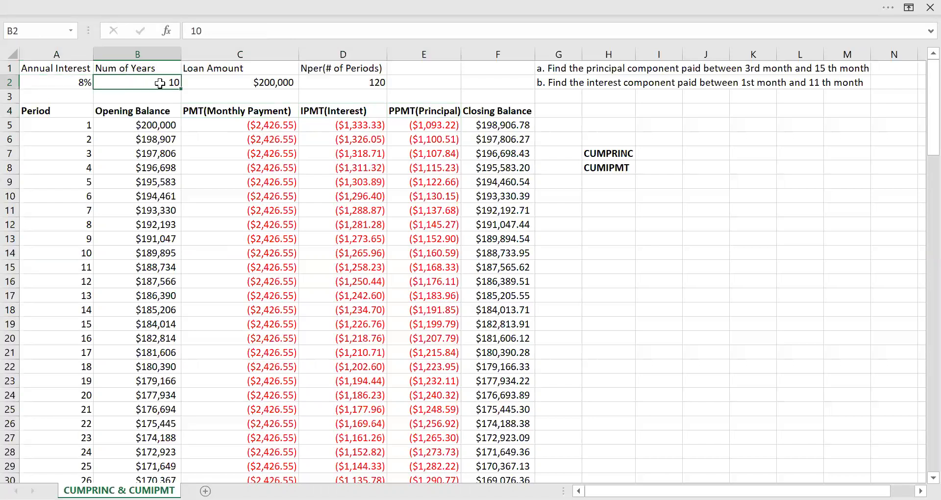
click(238, 85)
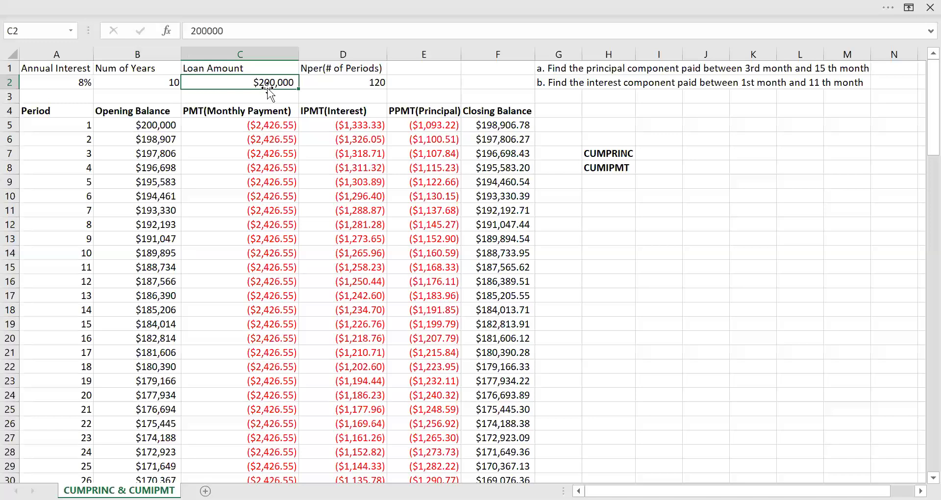
click(351, 81)
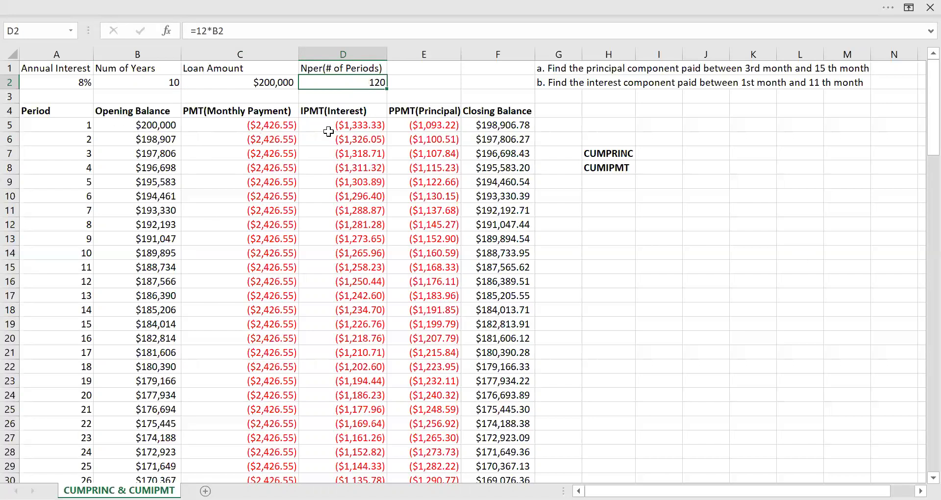
Step: Examine the IPMT formula in D5 and check the Period column from its first row to its last
click(363, 125)
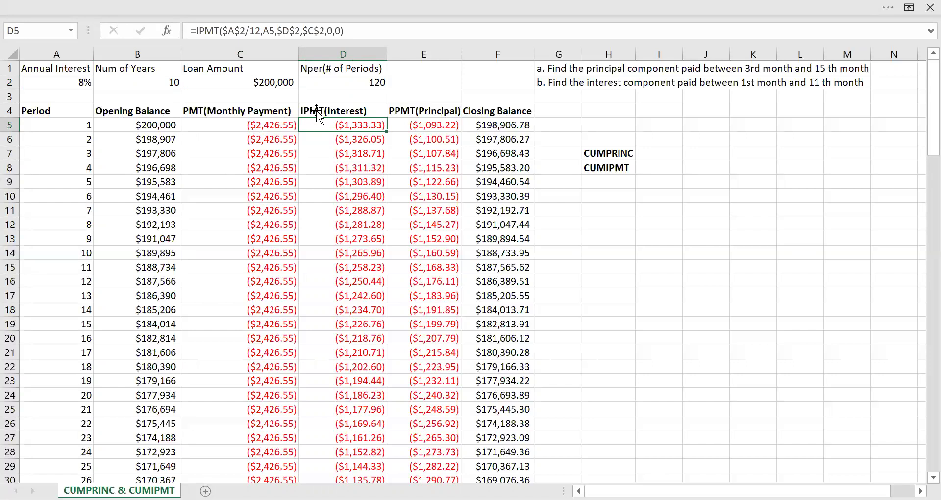
click(45, 129)
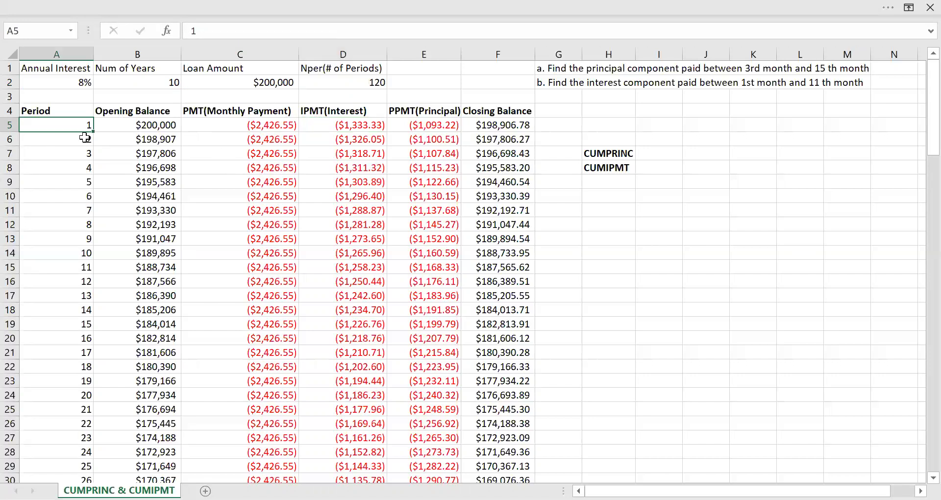
click(69, 139)
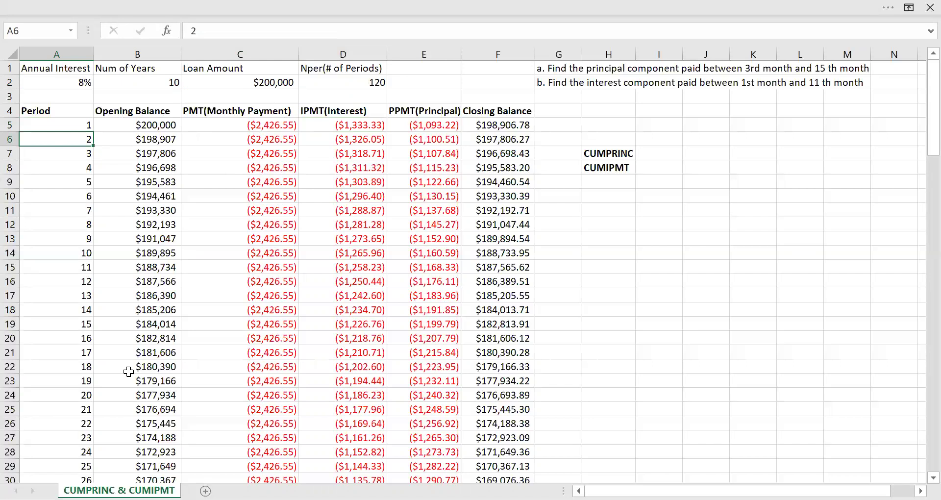
key(ctrl+Down)
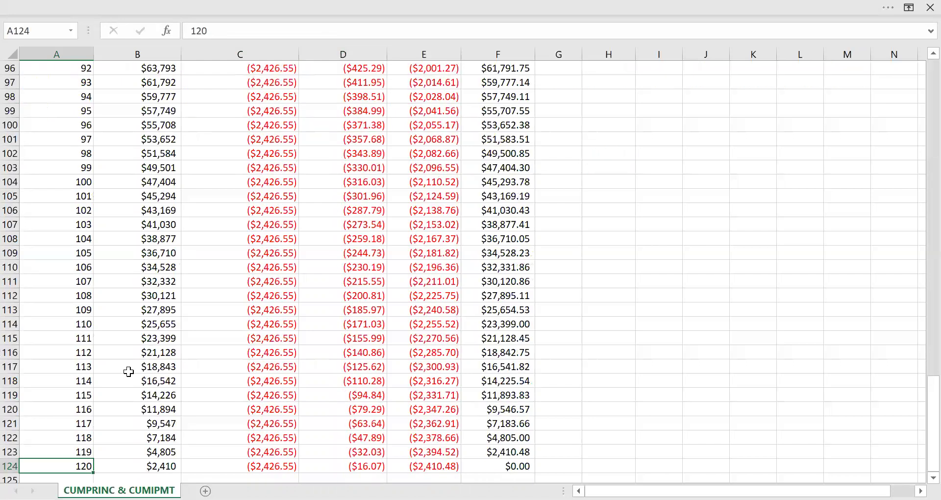
key(ctrl+Up)
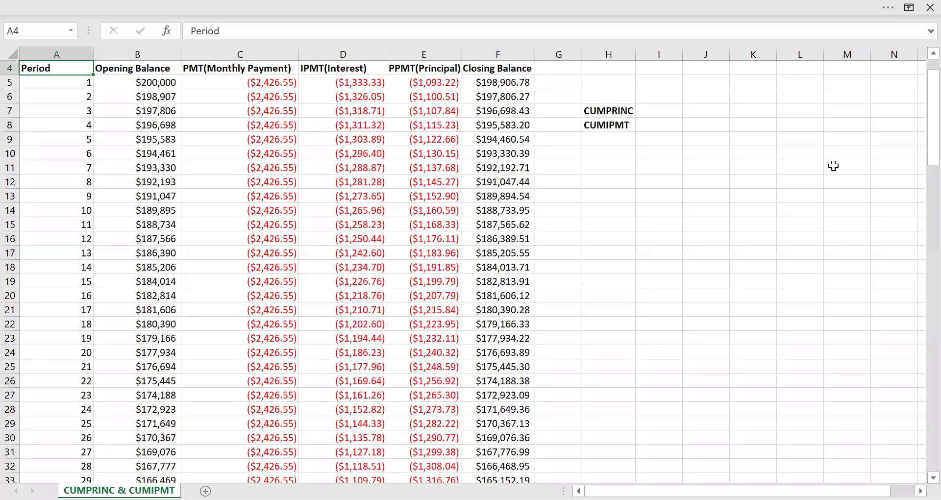
scroll(920, 65, up, 1)
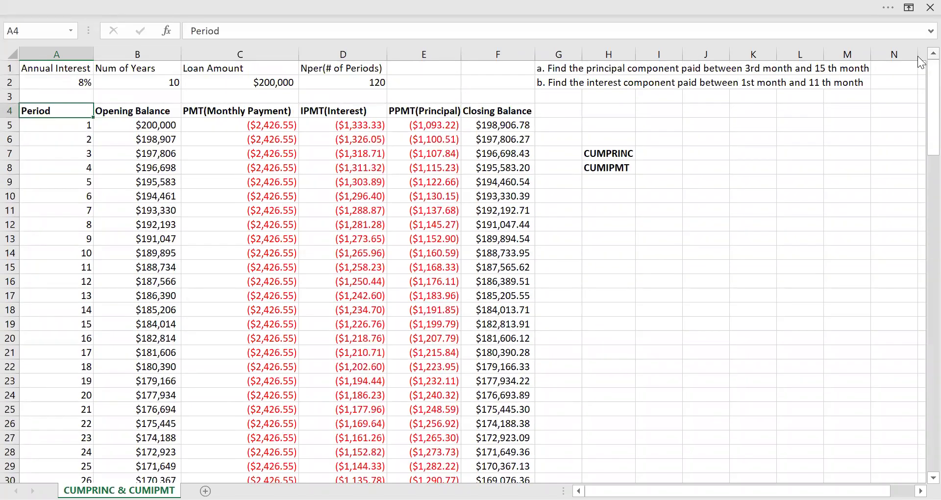
Step: Total the PPMT principal amounts for periods 3 to 15 (E7:E19) with SUM in I7, beside the CUMPRINC label
click(551, 67)
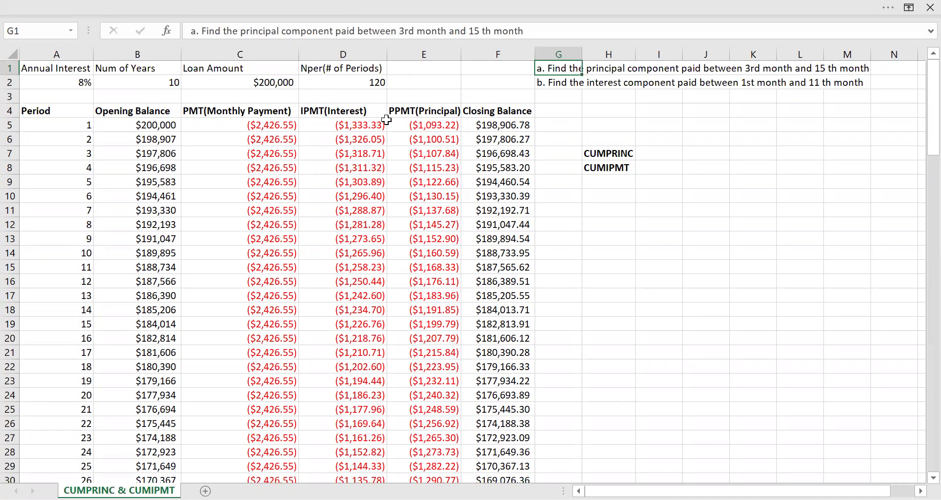
drag(427, 125, 434, 269)
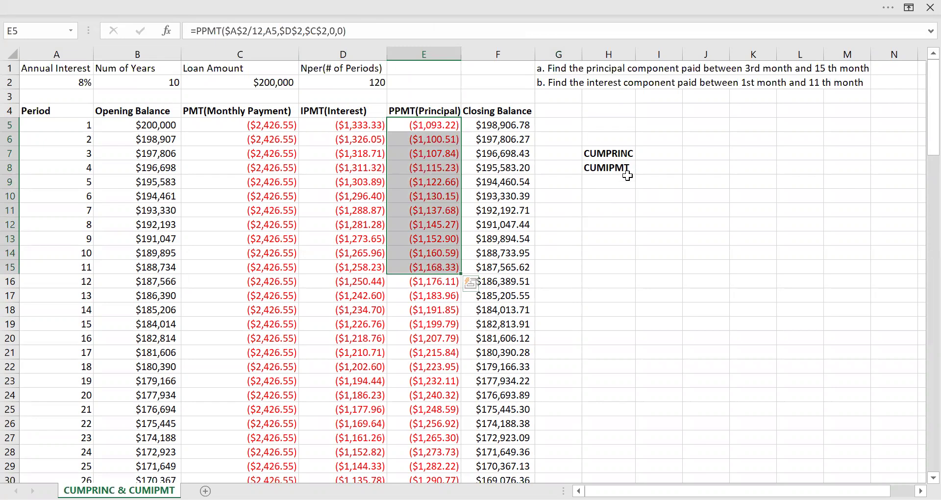
click(643, 152)
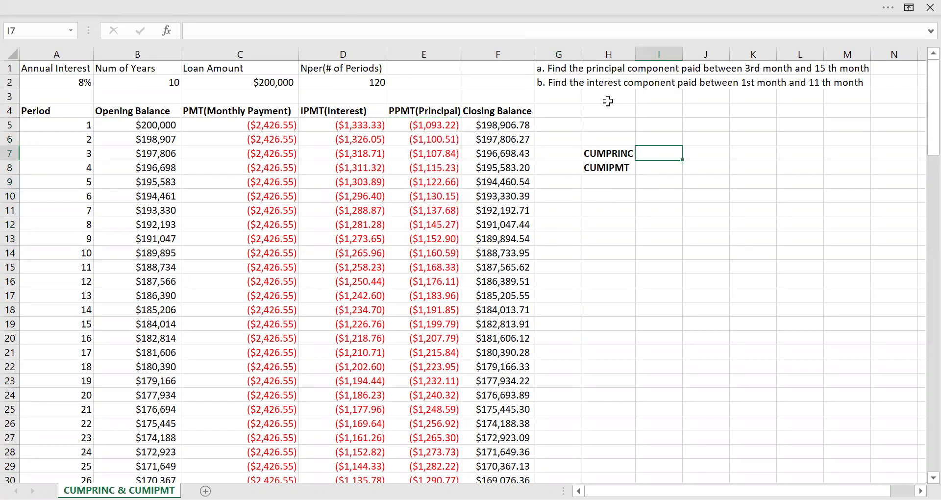
text(=SUM()
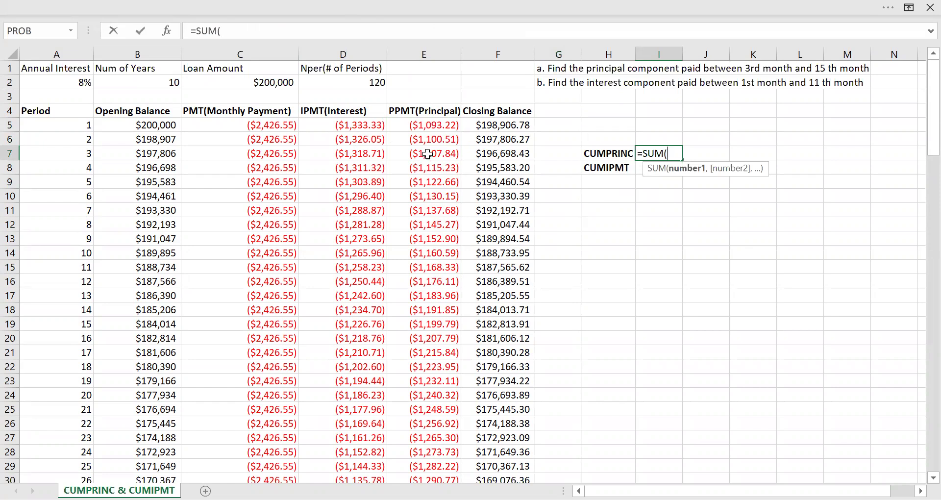
drag(427, 154, 422, 321)
text())
key(Return)
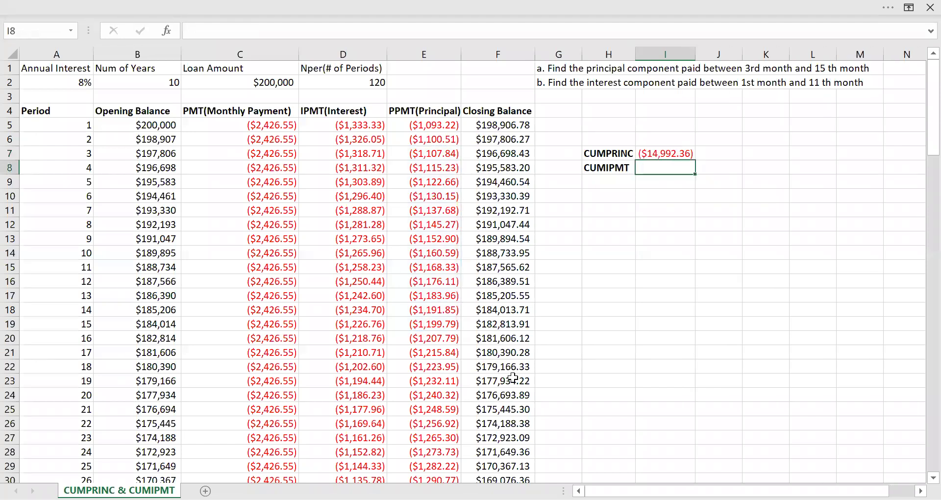
Step: Total the IPMT interest amounts for periods 1 to 11 (D5:D15) with SUM in I8, beside the CUMIPMT label
click(659, 157)
click(658, 166)
text(=SUM()
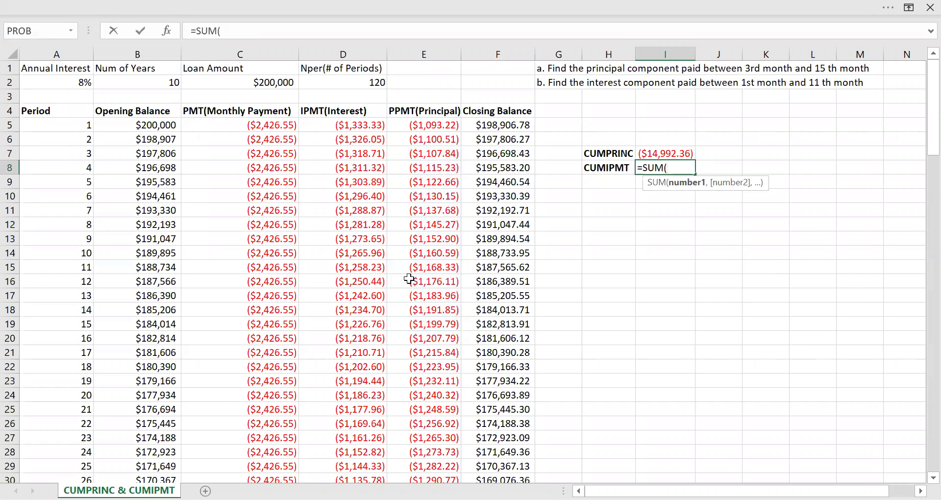
drag(339, 123, 363, 269)
text())
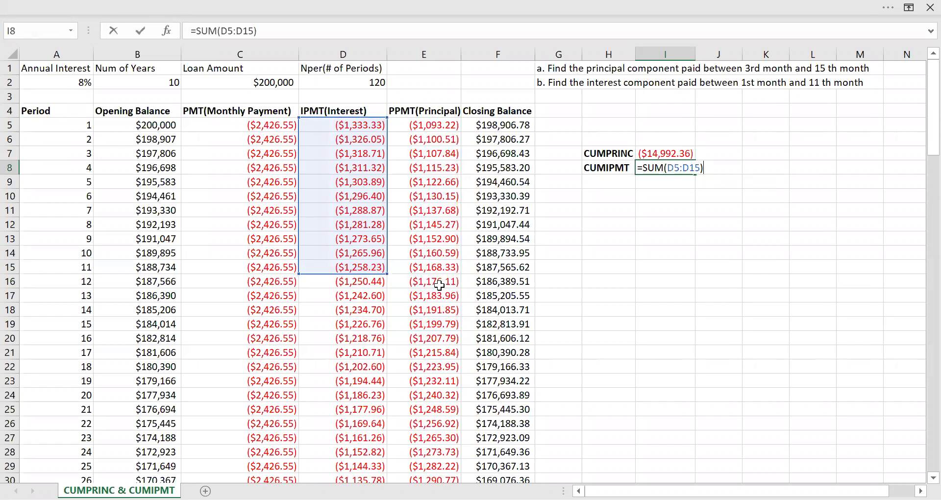
key(Return)
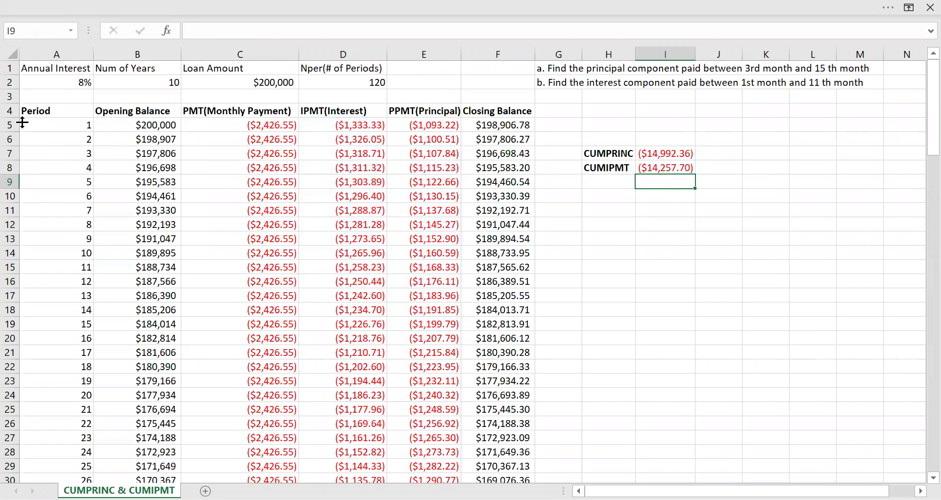
drag(56, 111, 432, 326)
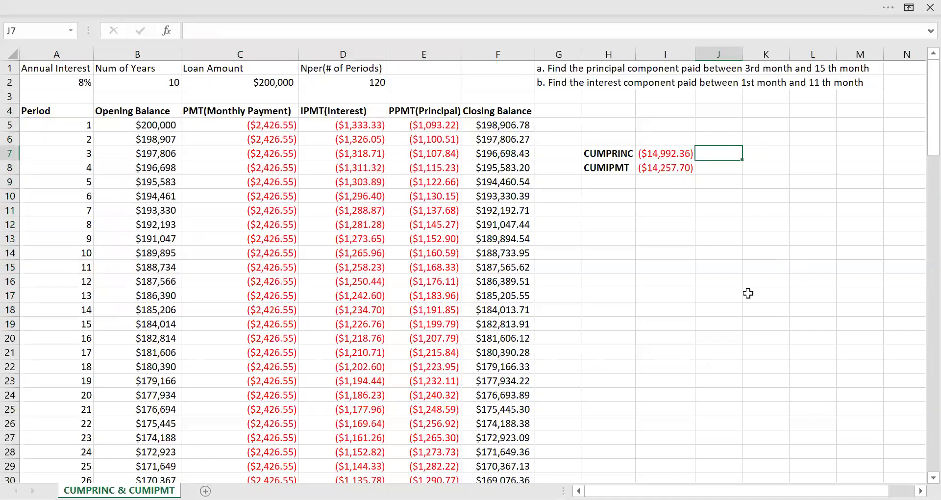
Step: Calculate the principal for months 3 to 15 in J7 with CUMPRINC, using rate A2/12, periods D2, loan amount C2 and type 0
text(=cum)
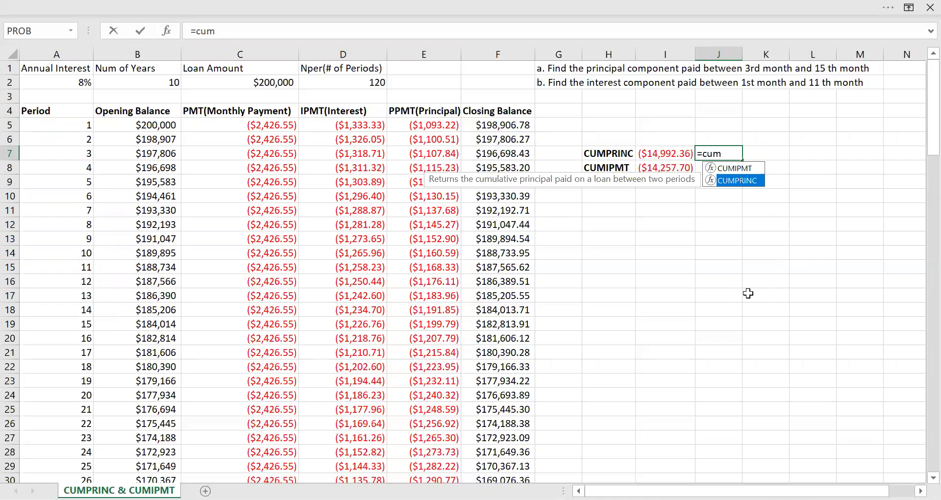
double_click(752, 181)
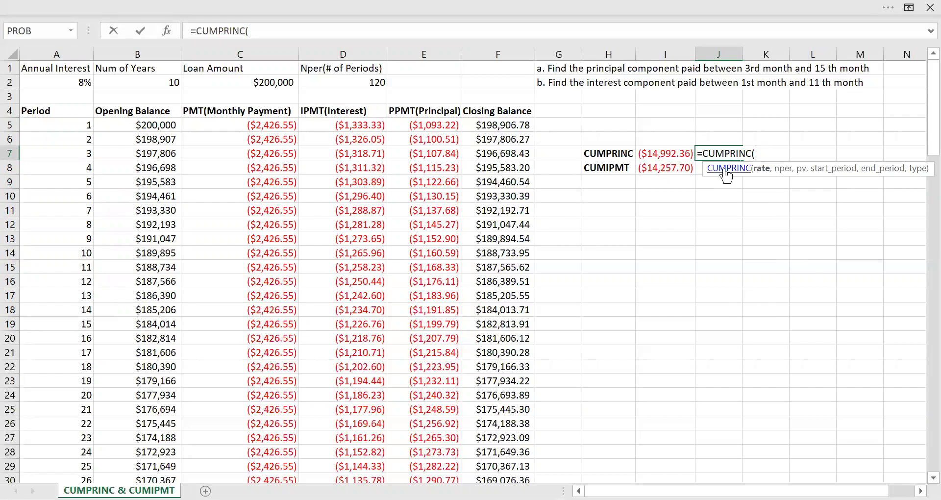
click(41, 84)
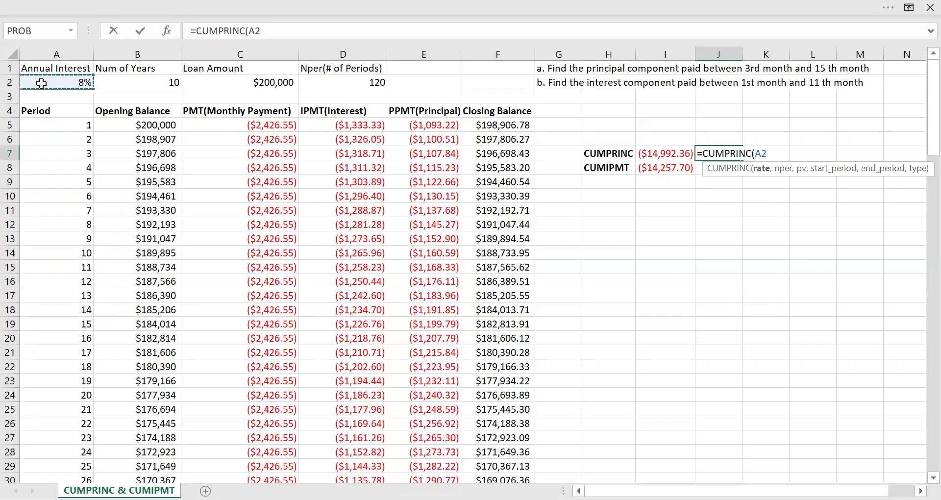
text(/12,)
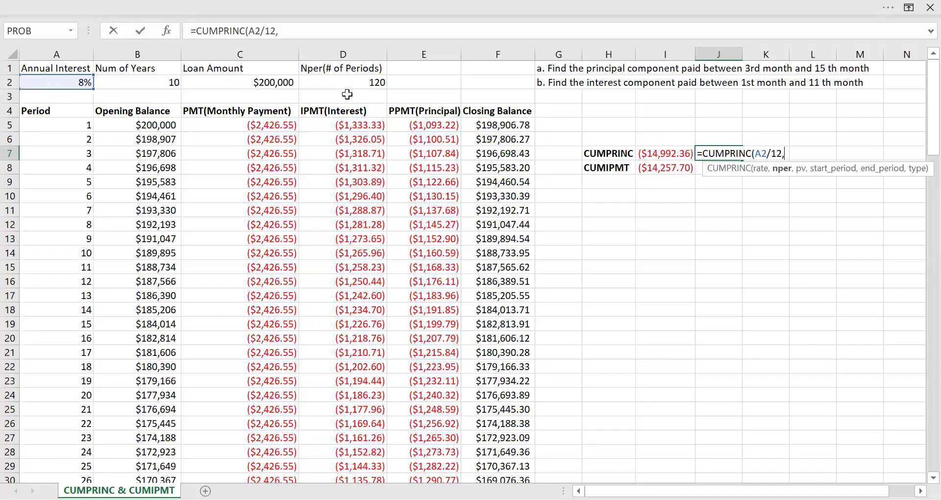
click(335, 81)
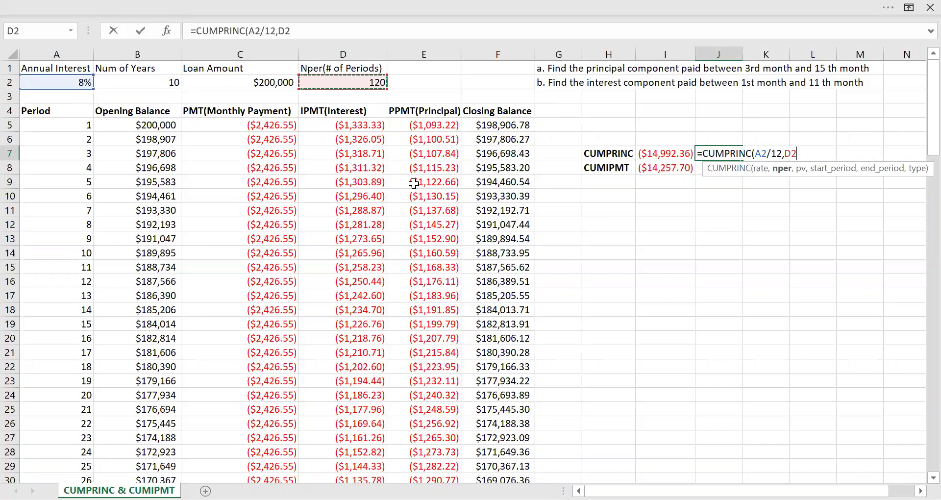
text(,)
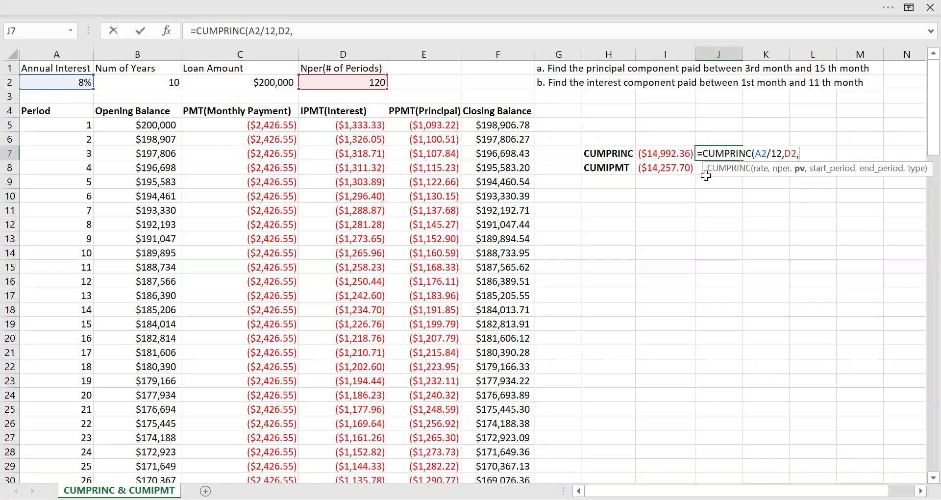
click(247, 83)
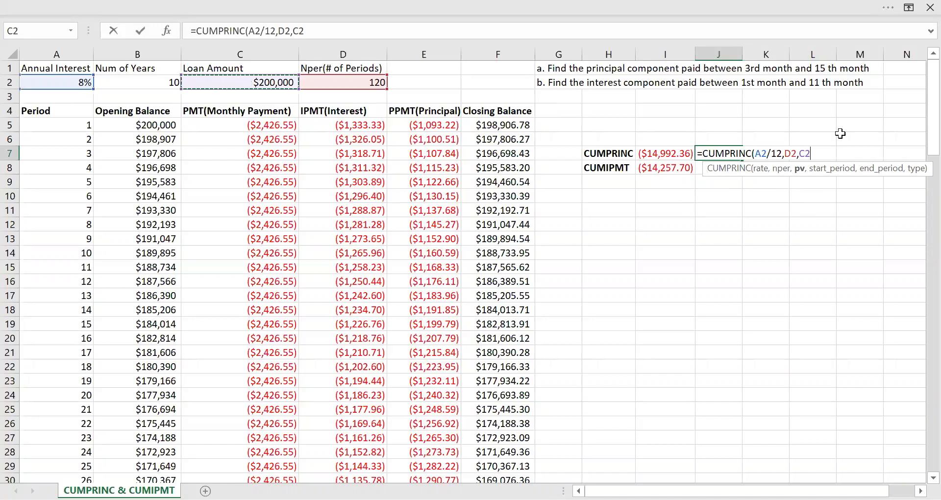
text(,)
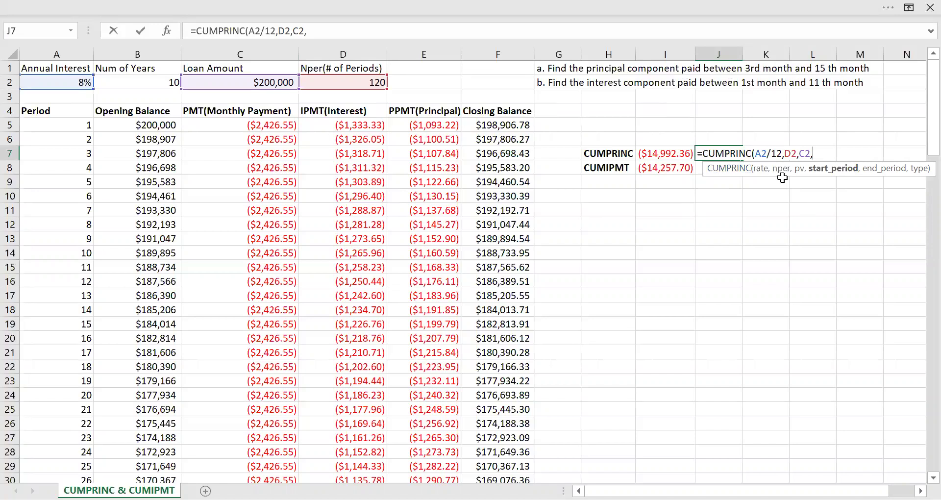
text(3,15)
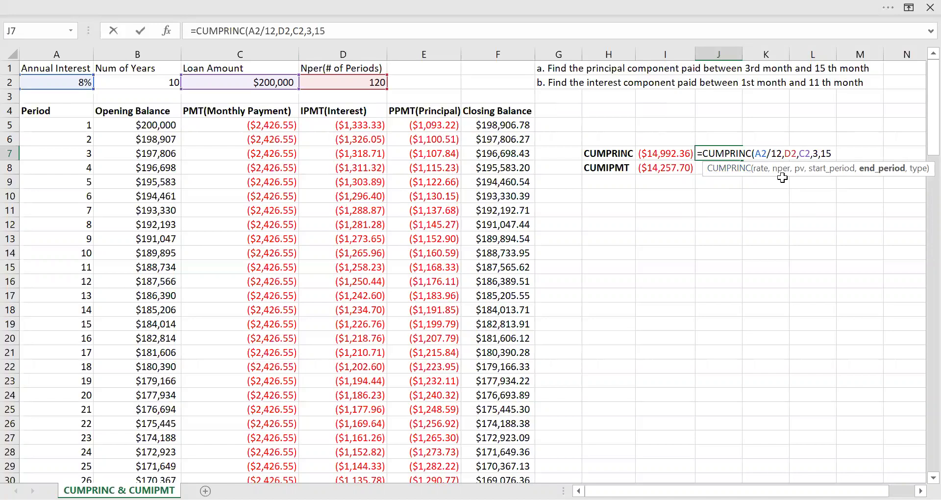
text(,)
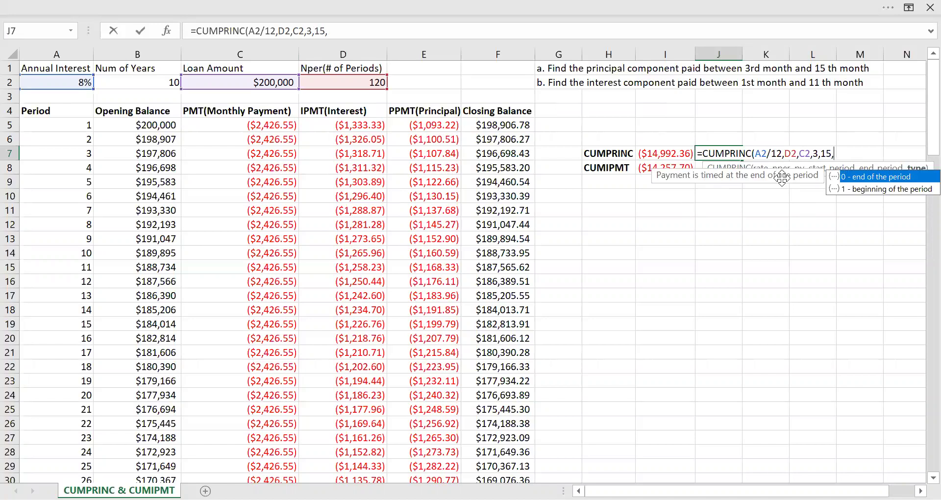
text(0)
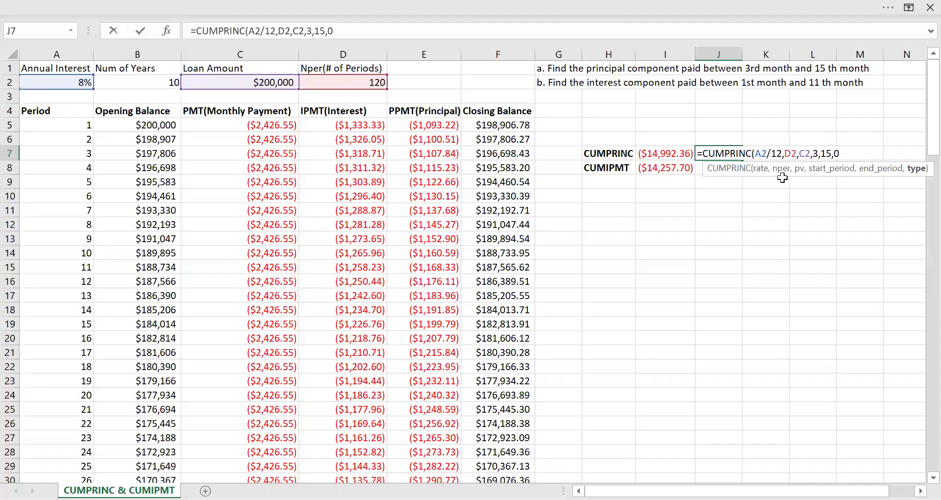
key(BackSpace)
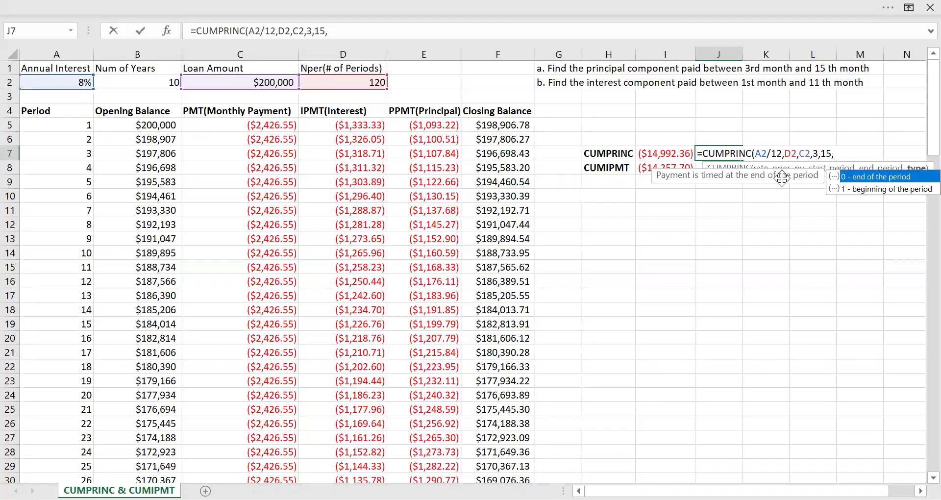
text(0))
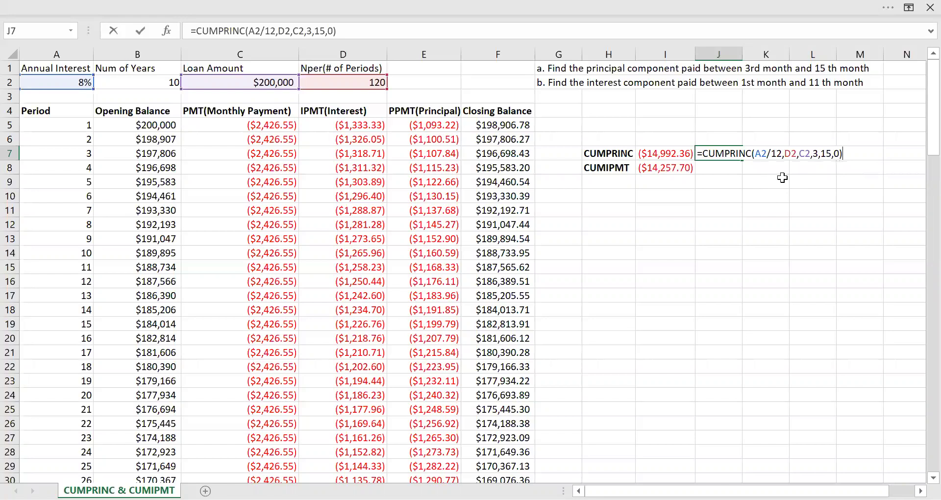
key(Return)
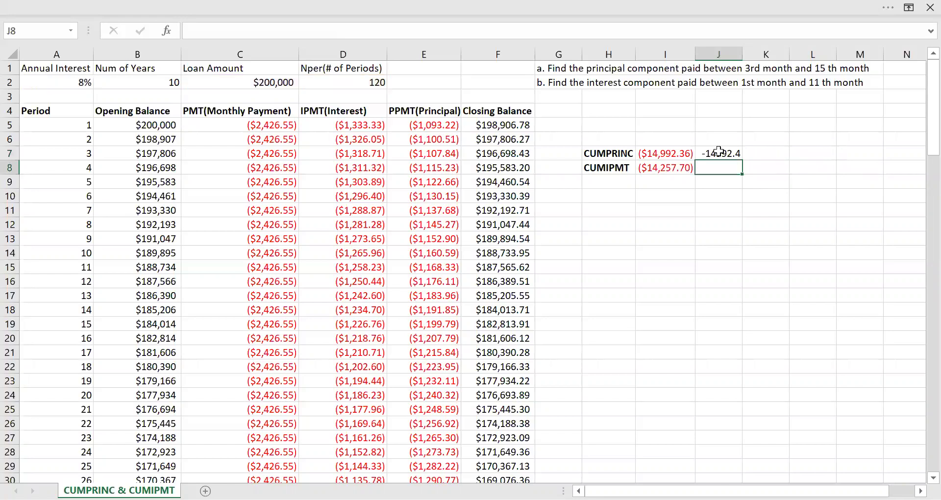
key(Up)
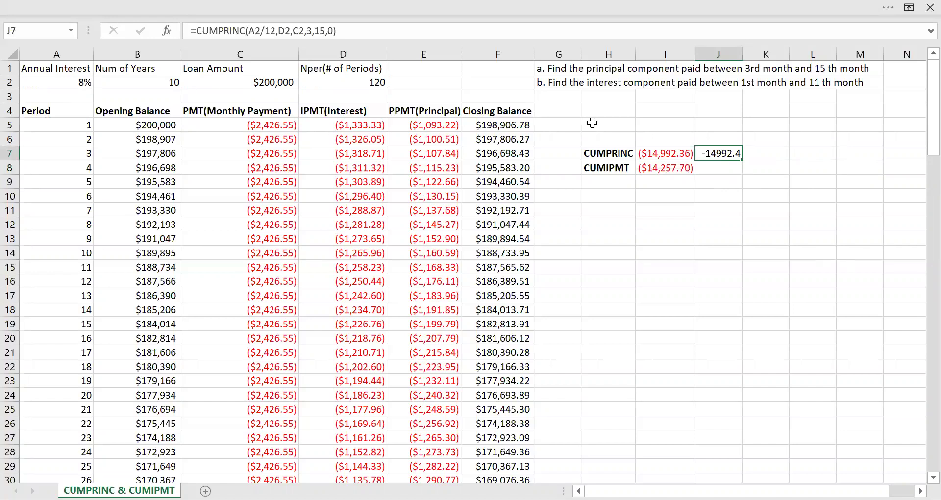
Step: Calculate the interest for months 1 to 11 in J8 with CUMIPMT, using rate A2/12, periods D2, loan amount C2 and type 0
click(719, 169)
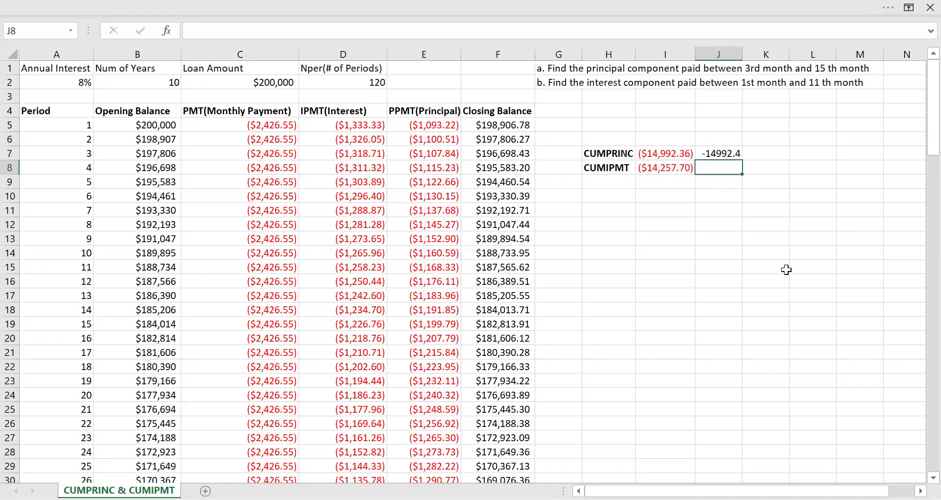
text(=cum)
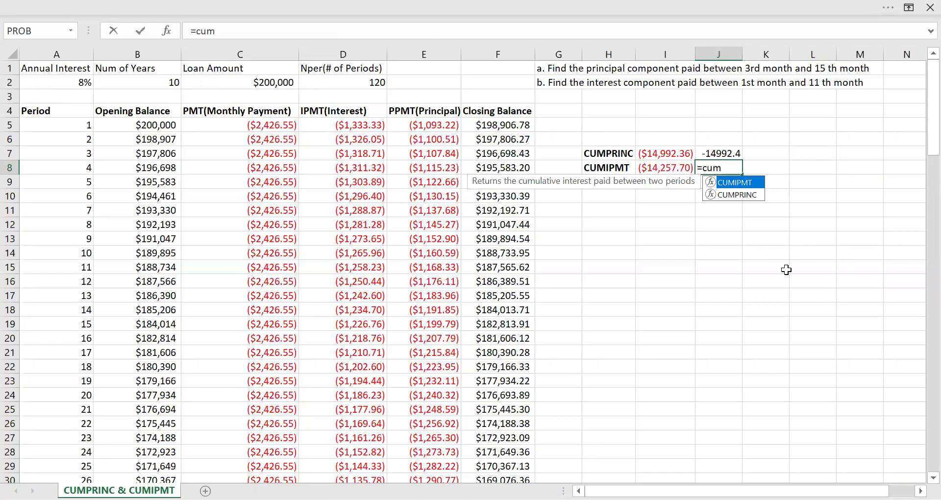
key(Tab)
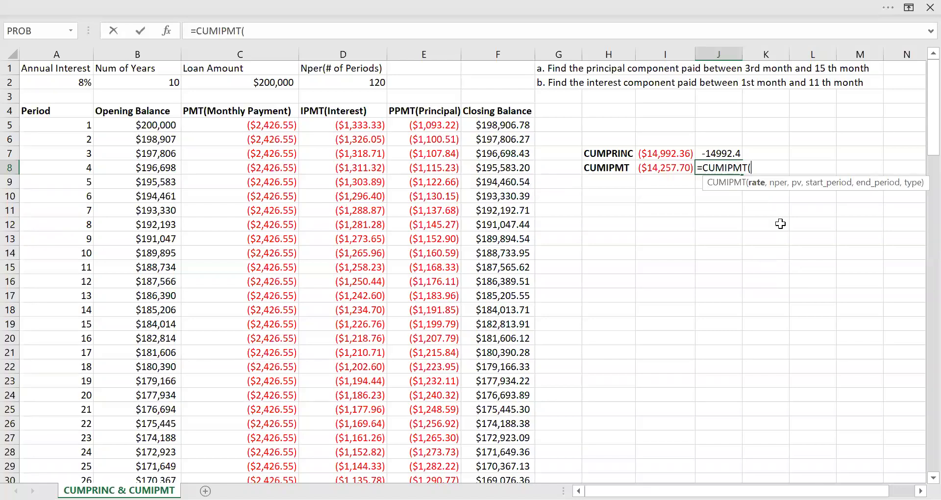
click(77, 83)
text(/12)
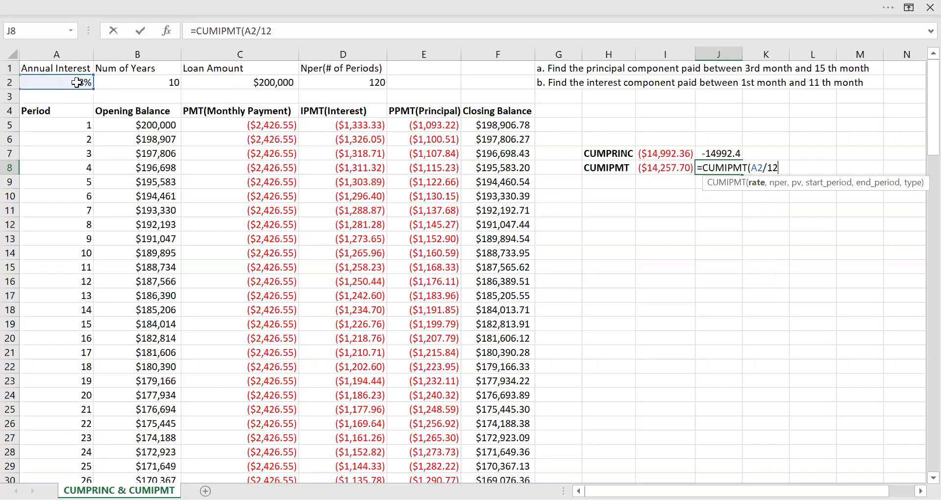
text(,)
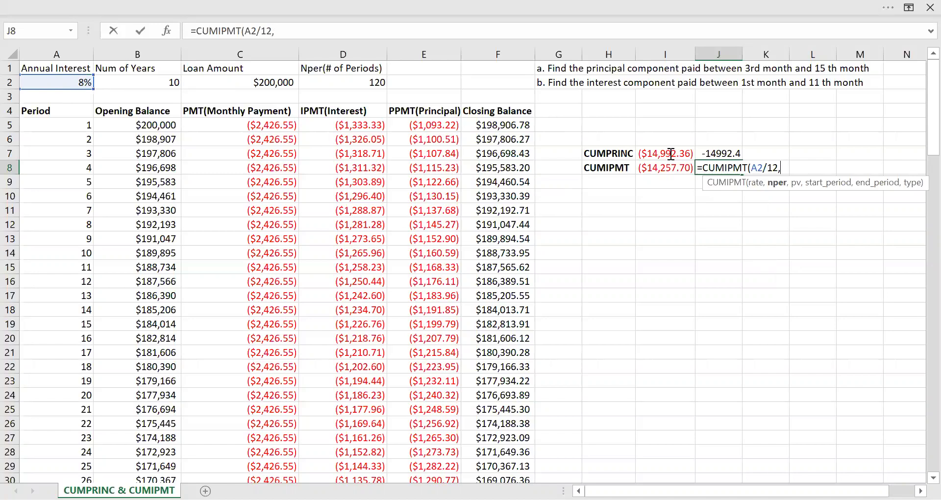
click(349, 82)
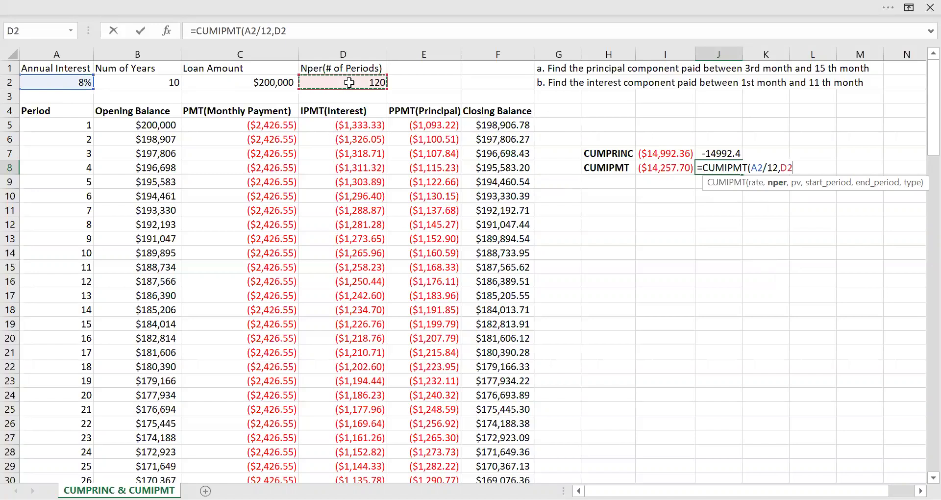
text(,)
click(227, 85)
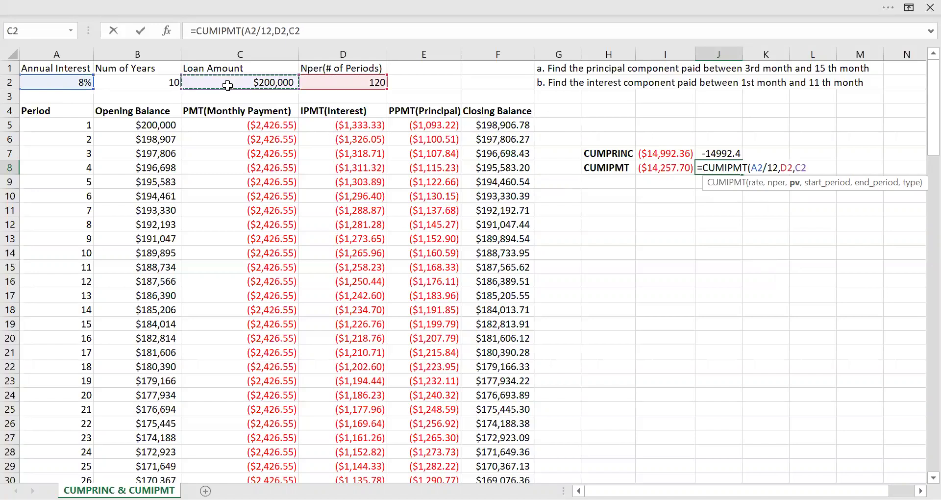
text(,)
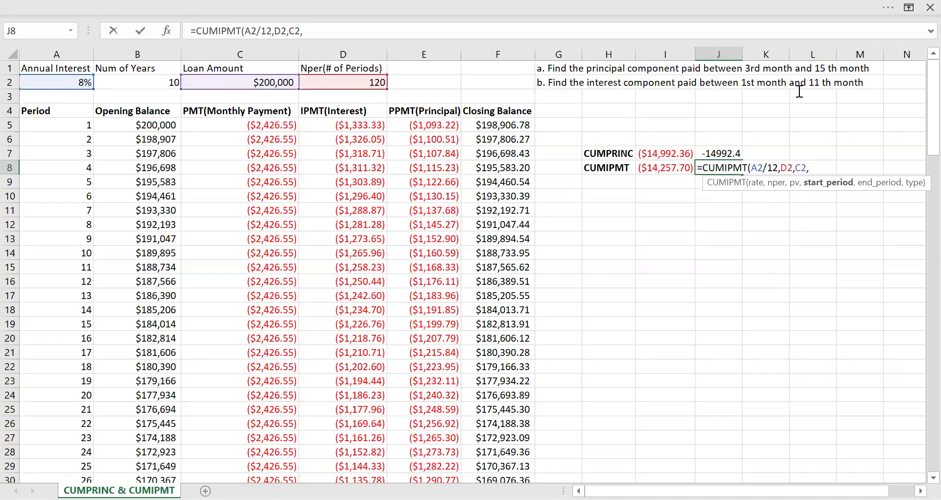
text(1,11)
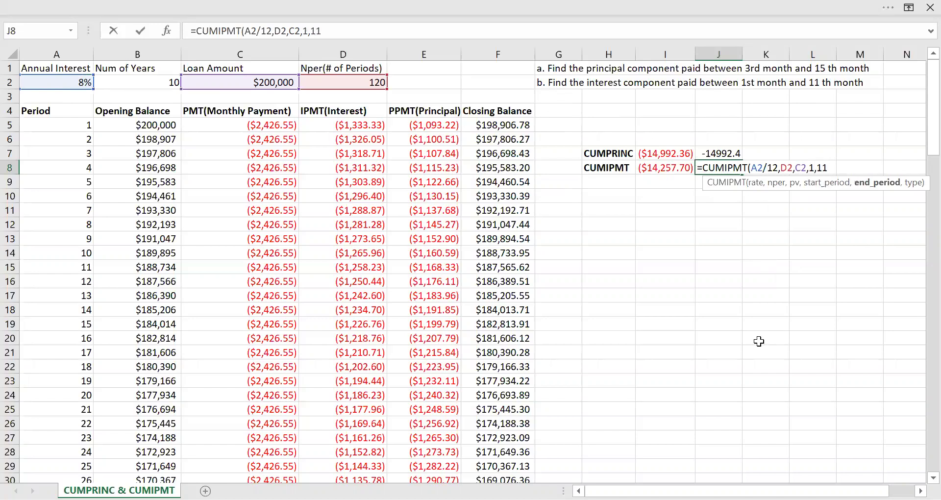
text(,)
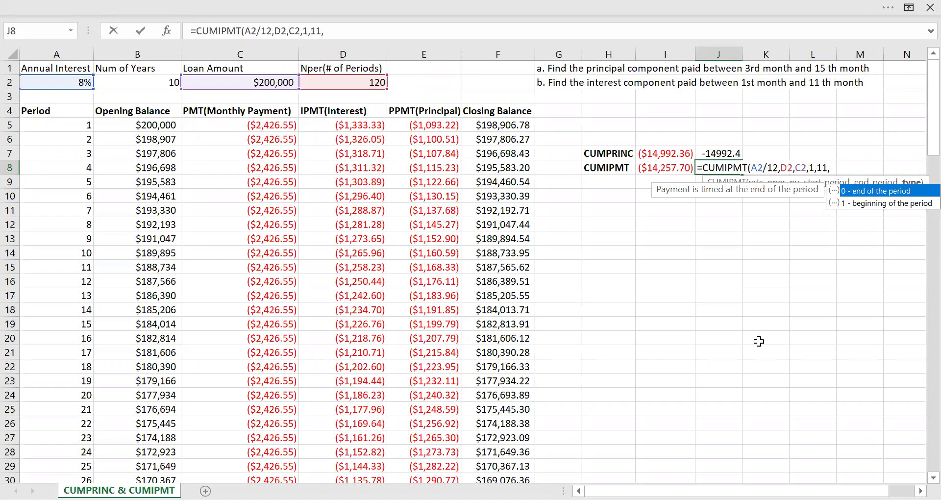
text(0))
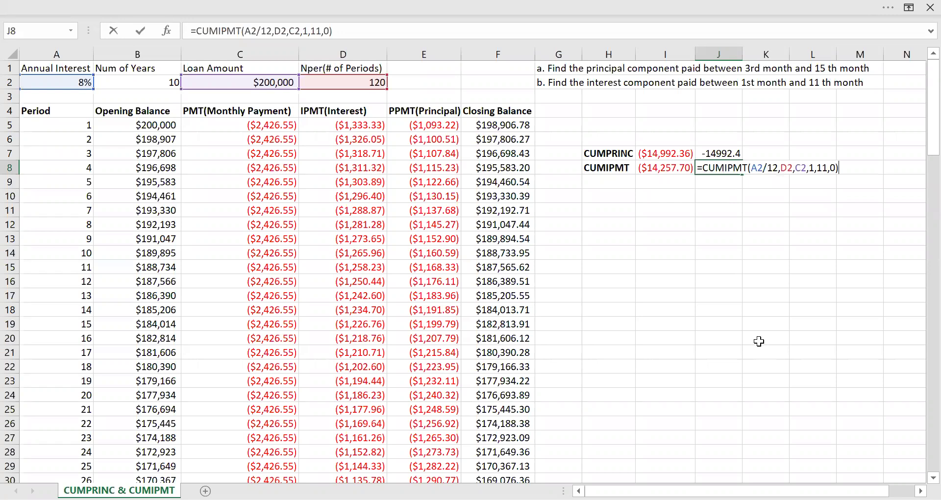
key(Return)
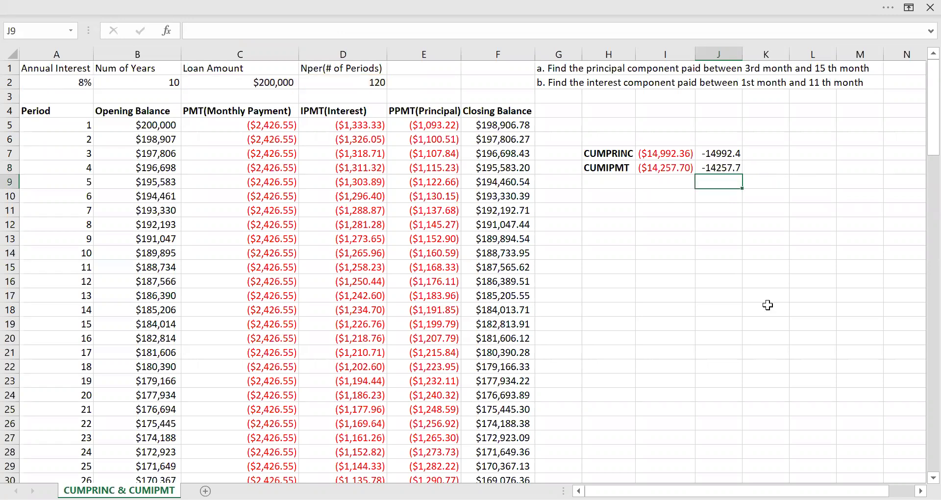
Step: Compare the CUMPRINC and CUMIPMT results in J7:J8 with the SUM totals in I7:I8
click(724, 170)
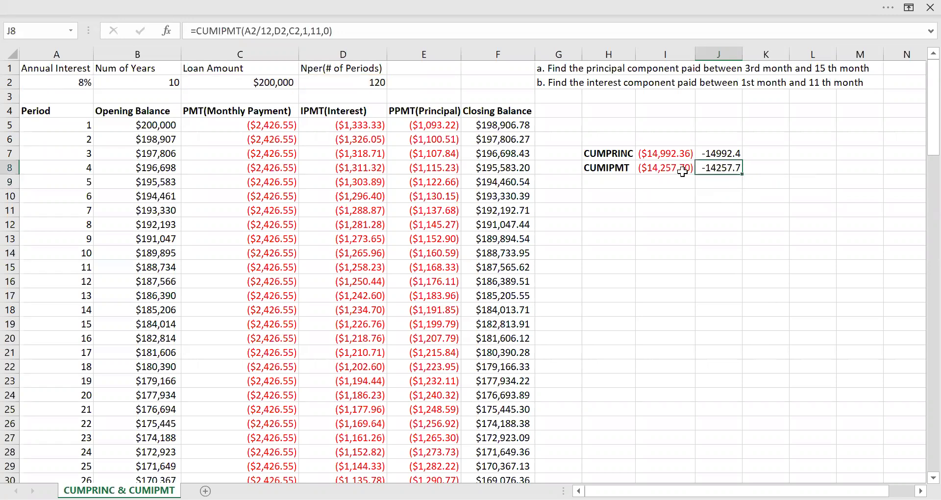
drag(651, 155, 656, 169)
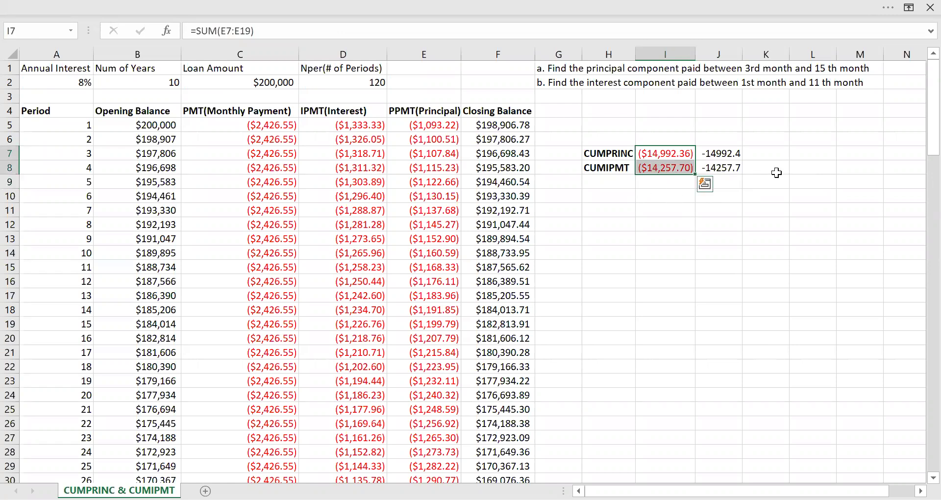
click(767, 154)
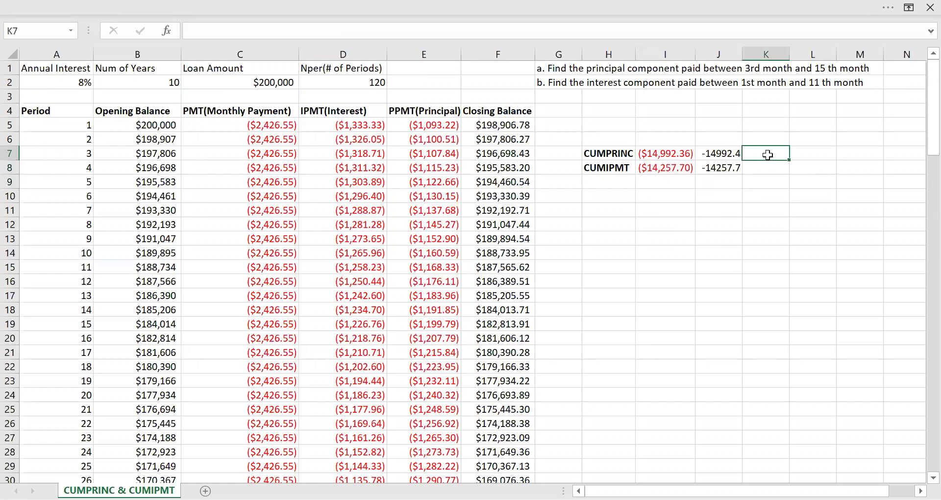